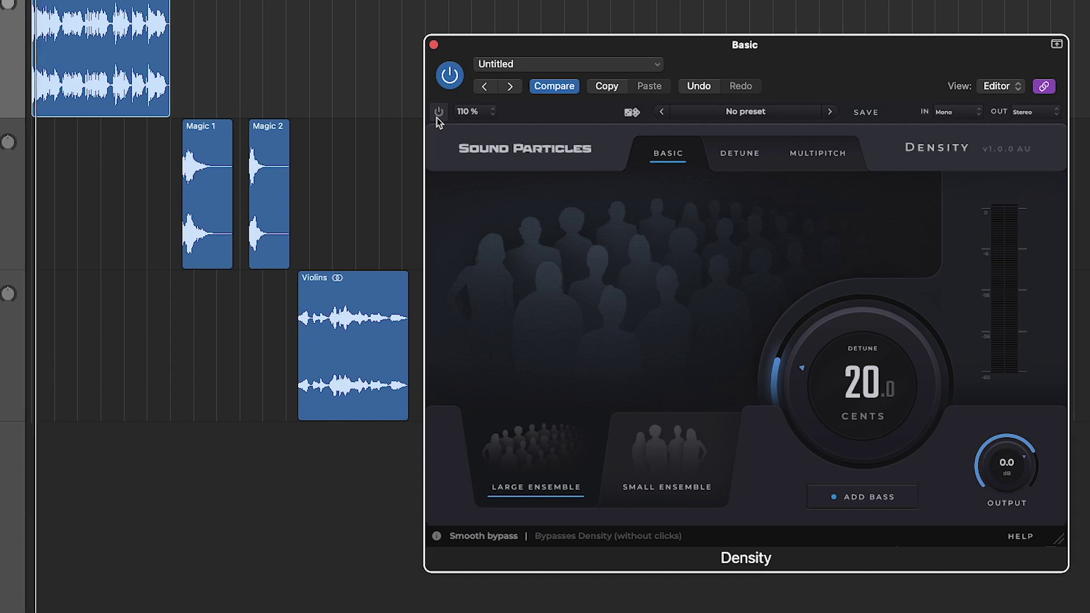
# Step: Activate Density on the voice track and switch it to a small ensemble without added bass
pyautogui.click(439, 111)
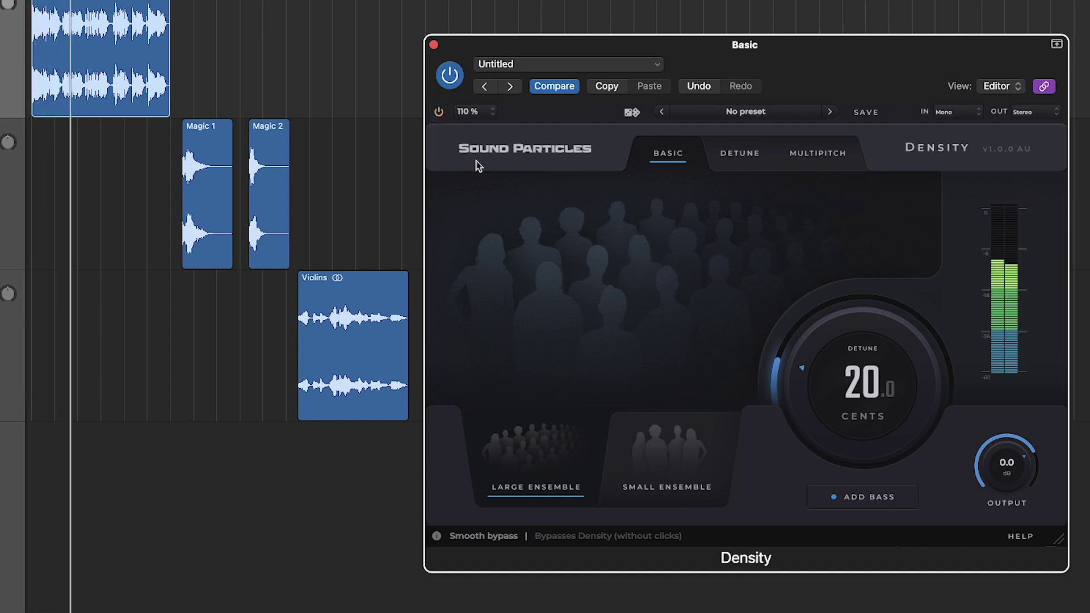
pyautogui.click(883, 502)
pyautogui.click(670, 480)
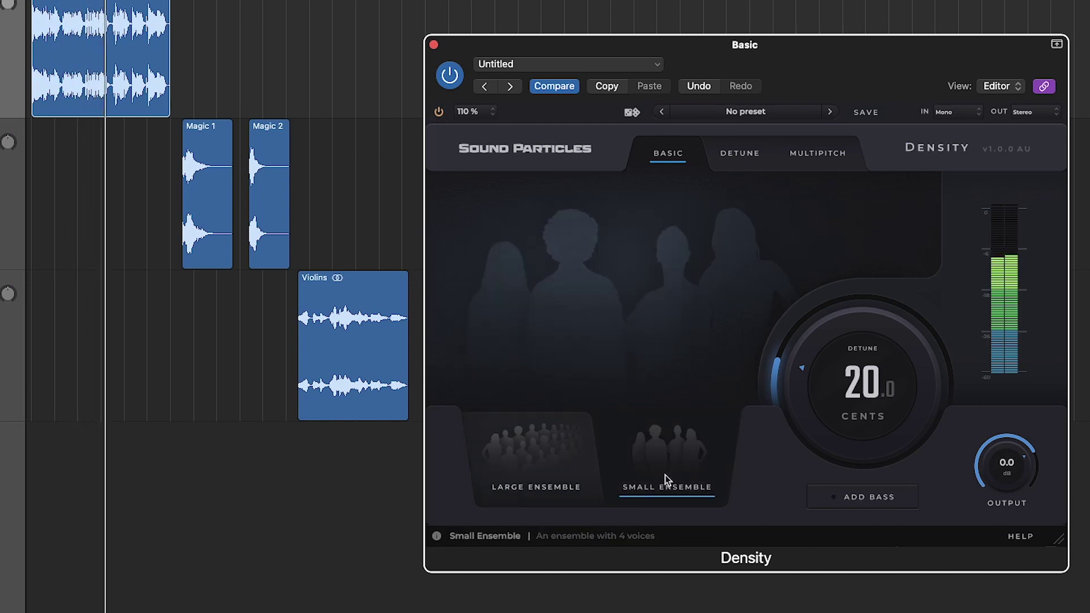
# Step: Raise the detune to 80 cents and switch to a large ensemble with added bass
pyautogui.moveTo(823, 407); pyautogui.dragTo(829, 346)
pyautogui.click(834, 496)
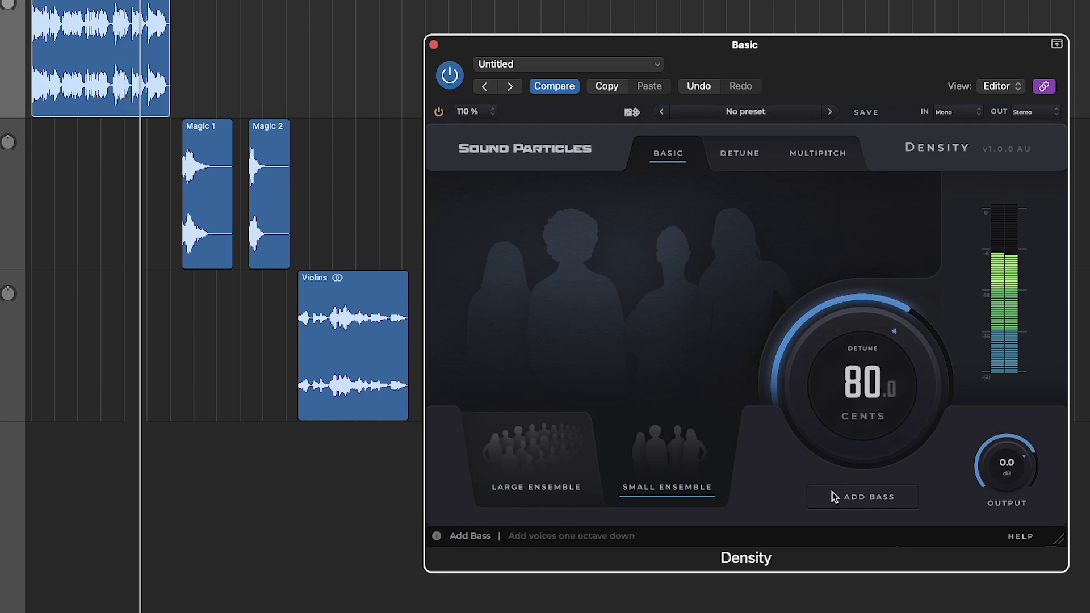
pyautogui.click(547, 466)
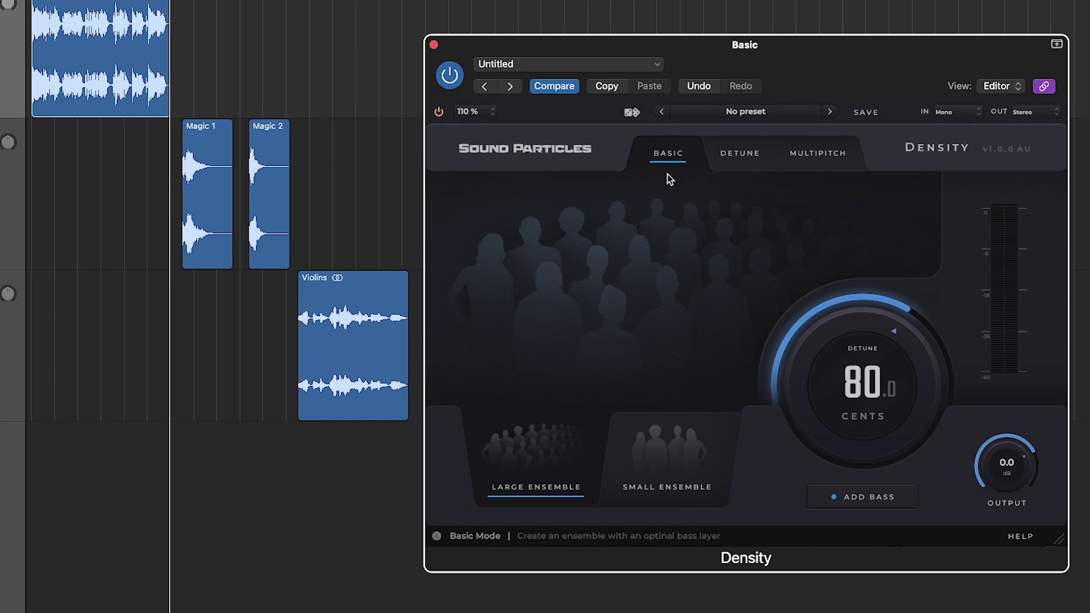
# Step: In Detune mode, set the number of voices to 68 and the detune to 3.47 steps
pyautogui.click(736, 170)
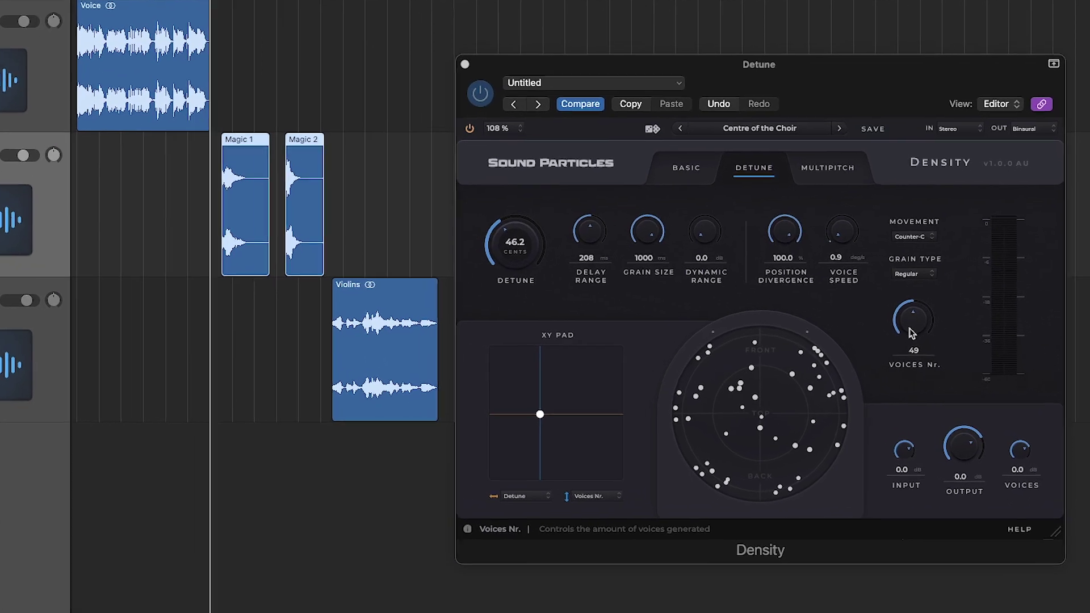
pyautogui.moveTo(905, 326); pyautogui.dragTo(904, 295)
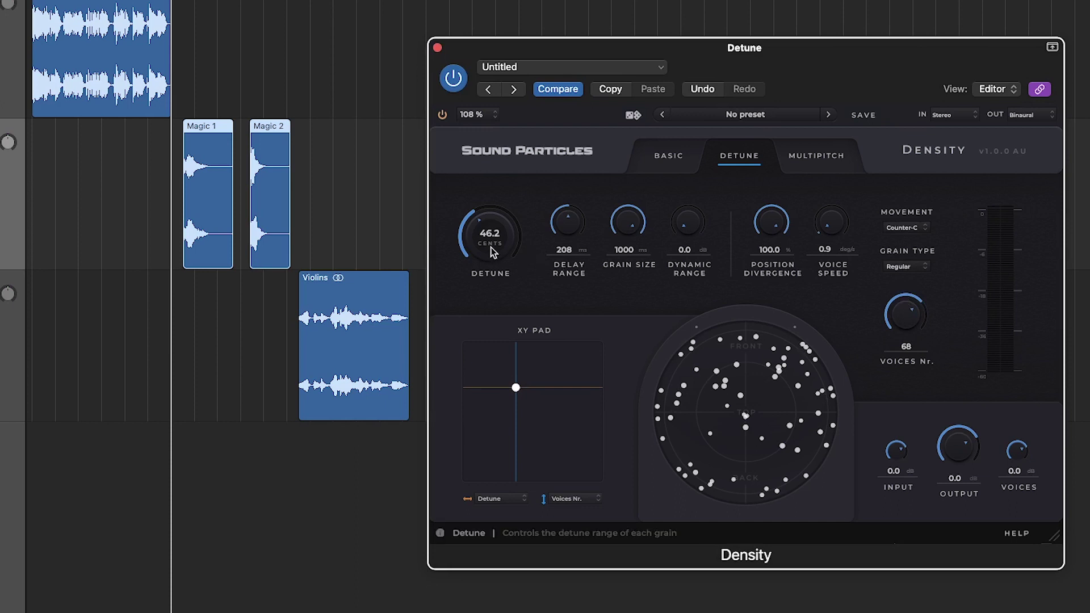
pyautogui.moveTo(491, 251); pyautogui.dragTo(492, 179)
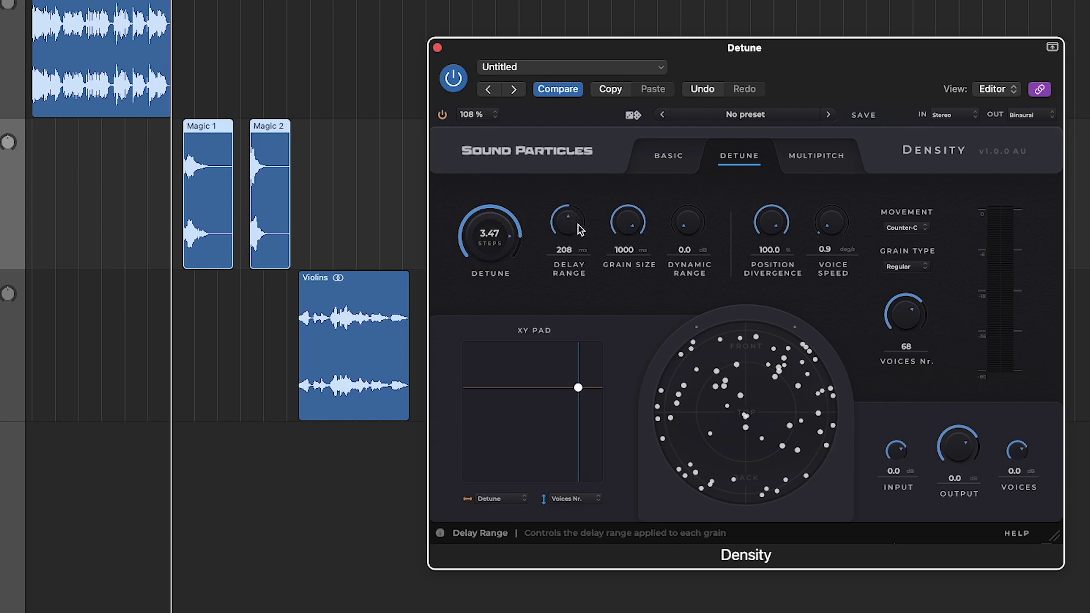
# Step: Set the delay range to 712 ms, the grain size to 692 ms and the dynamic range to 10.5 dB
pyautogui.moveTo(579, 228); pyautogui.dragTo(576, 184)
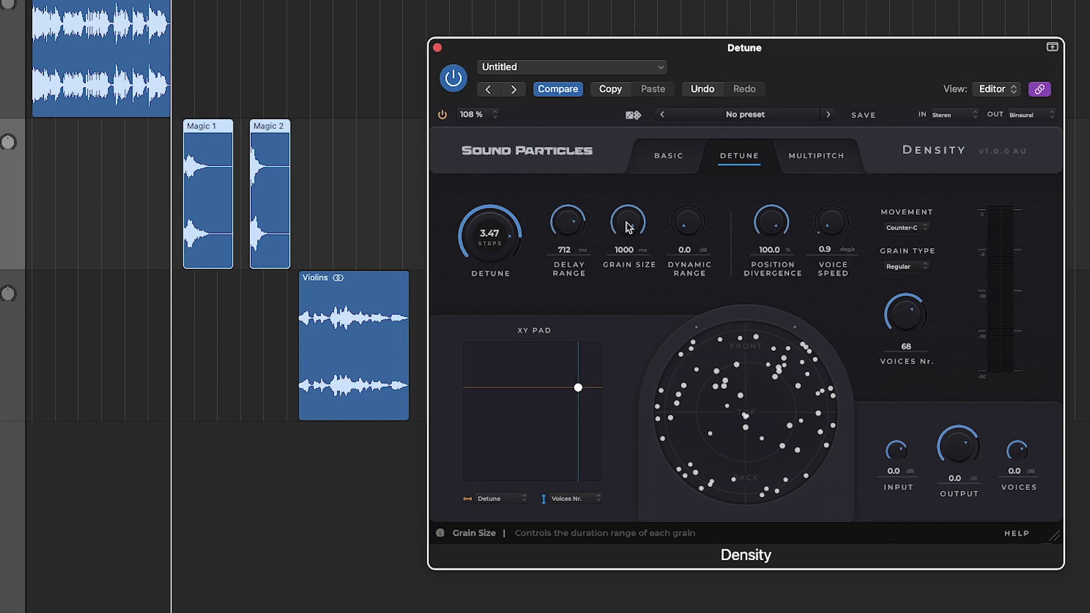
pyautogui.moveTo(629, 227); pyautogui.dragTo(625, 254)
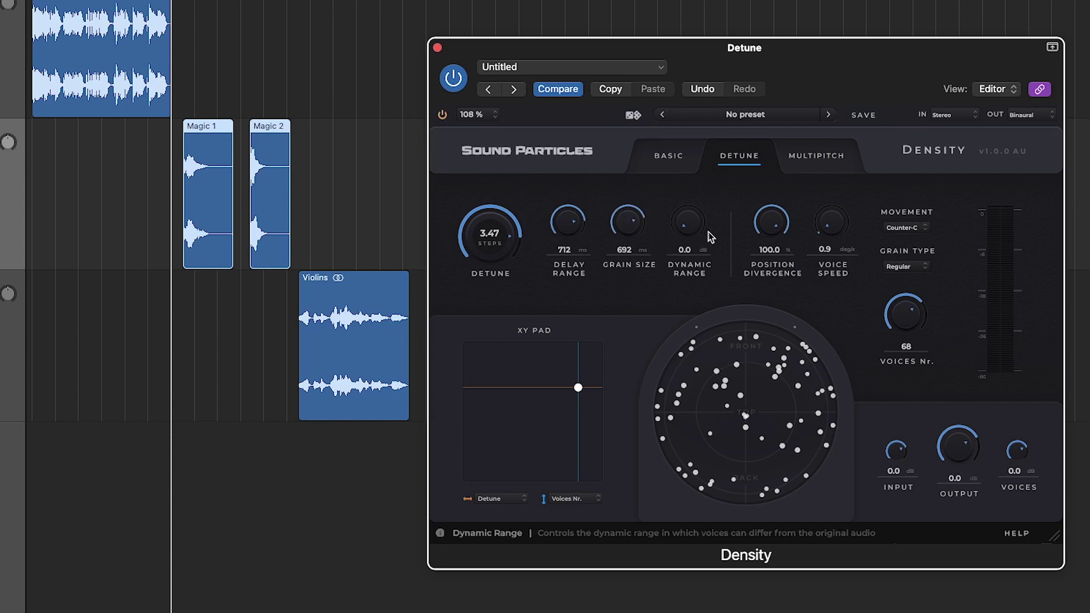
pyautogui.moveTo(680, 232); pyautogui.dragTo(704, 231)
# Step: Set position divergence to 93.5% and voice speed to 88.2 deg/s, and try Clockwise movement before choosing Random
pyautogui.moveTo(770, 241); pyautogui.dragTo(775, 271)
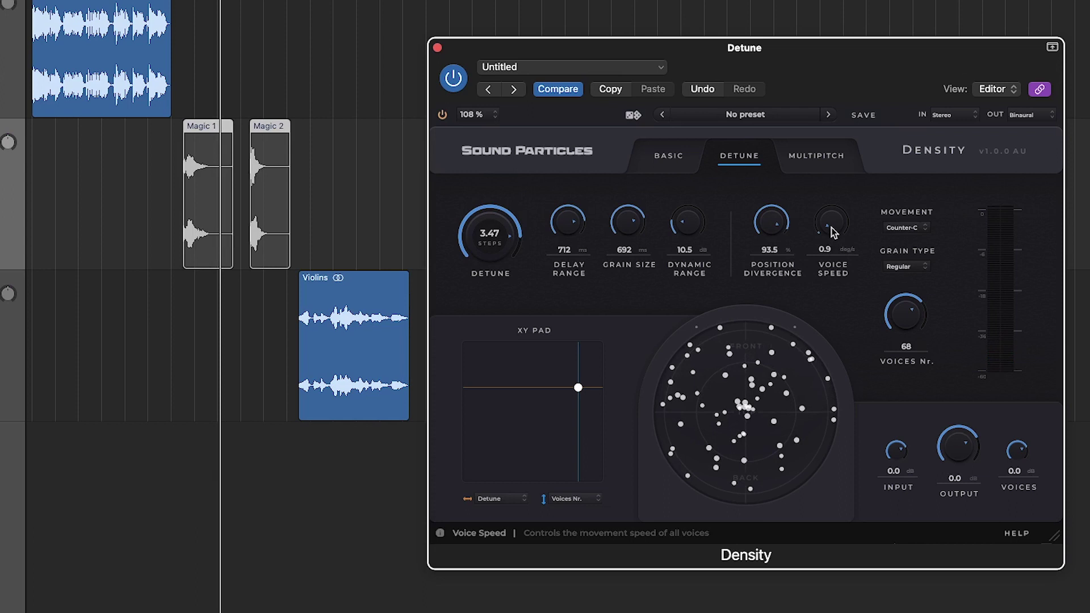
pyautogui.moveTo(833, 224); pyautogui.dragTo(849, 199)
pyautogui.click(901, 228)
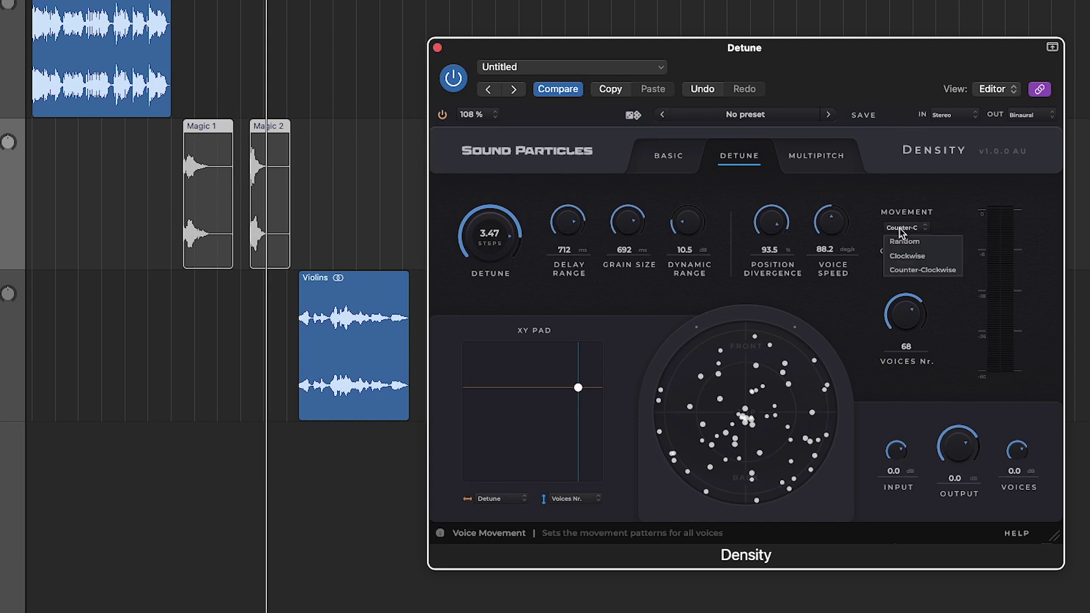
pyautogui.click(906, 254)
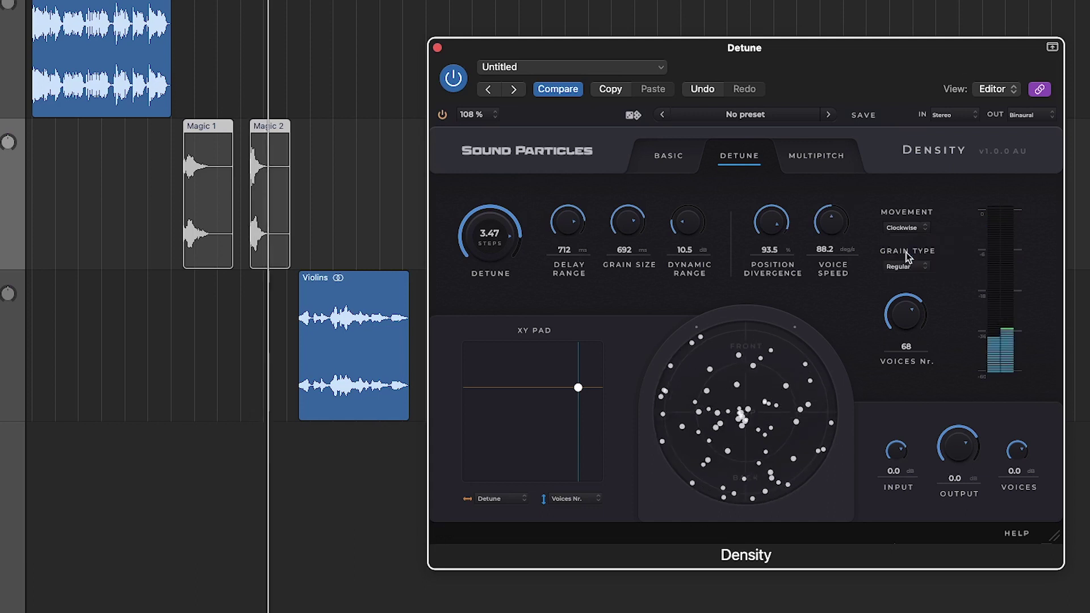
pyautogui.click(908, 228)
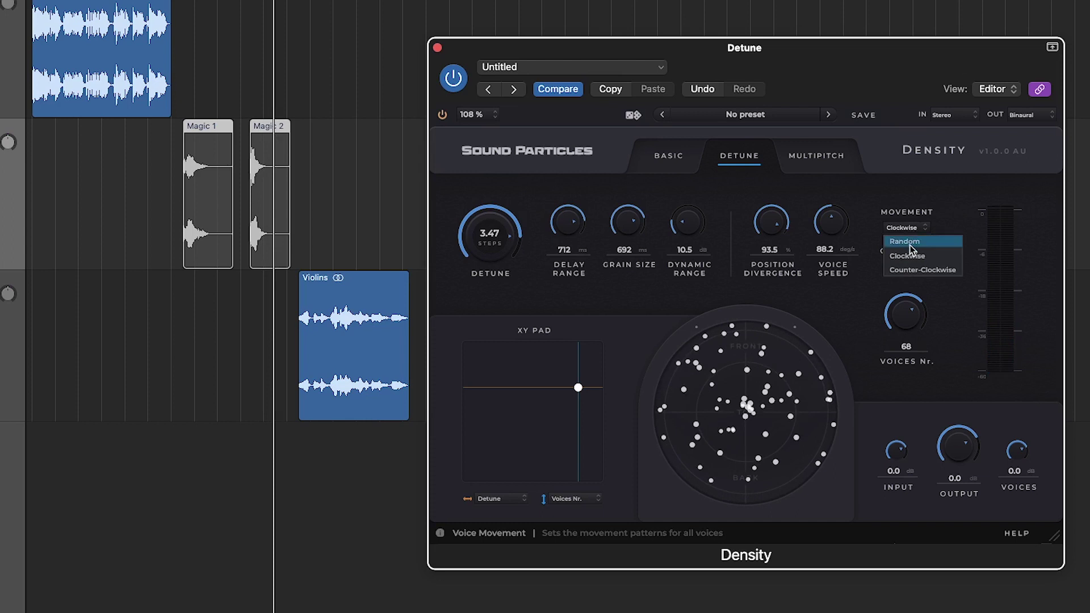
pyautogui.click(906, 242)
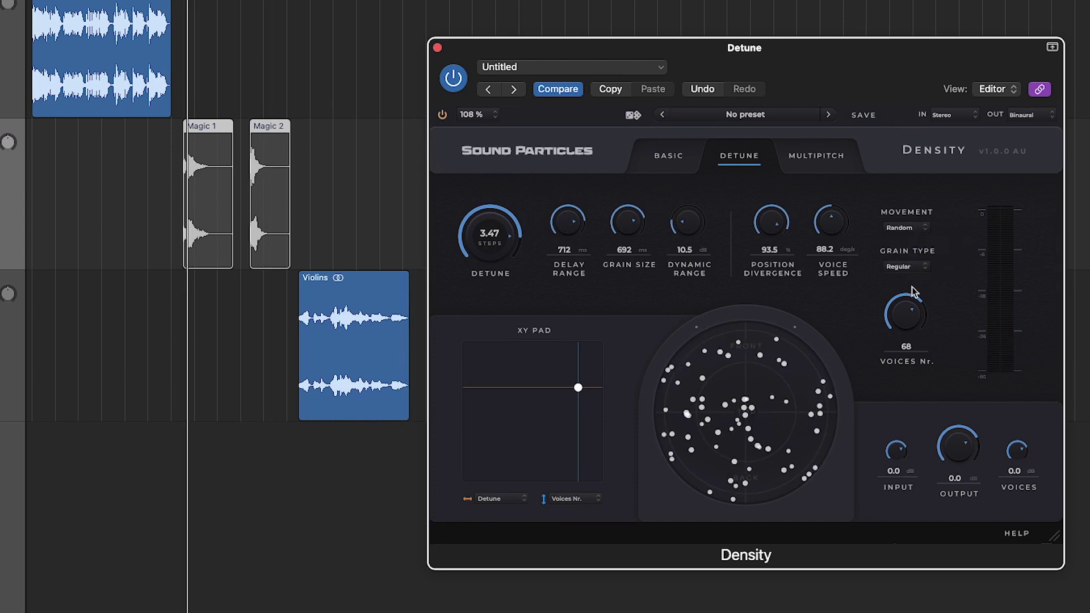
# Step: View the grain type options and move the XY pad point to 34.1 cents of detune and 33 voices
pyautogui.click(906, 266)
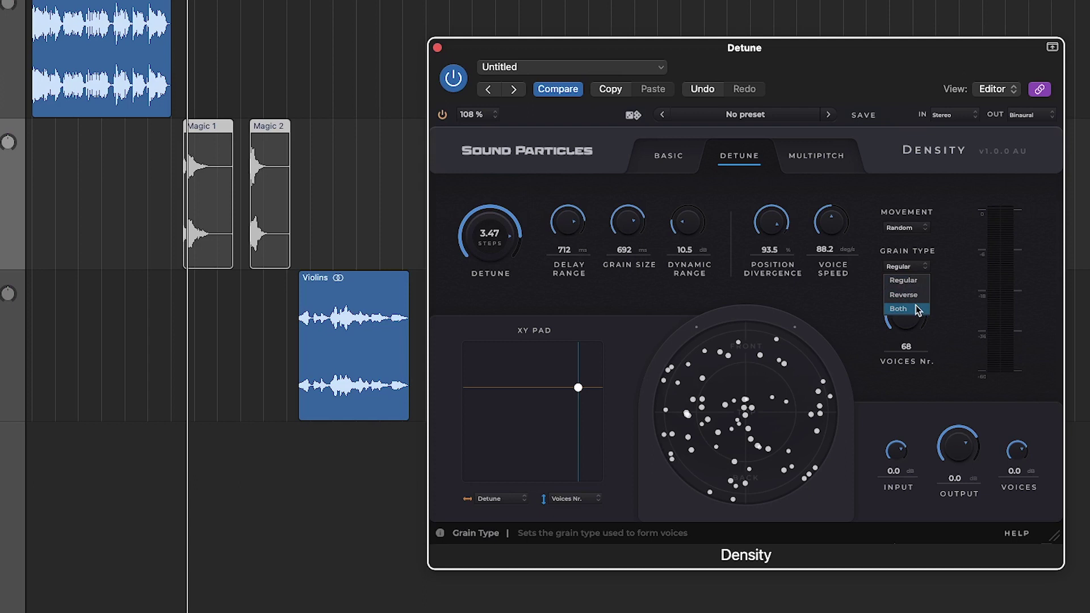
pyautogui.moveTo(578, 387); pyautogui.dragTo(504, 435)
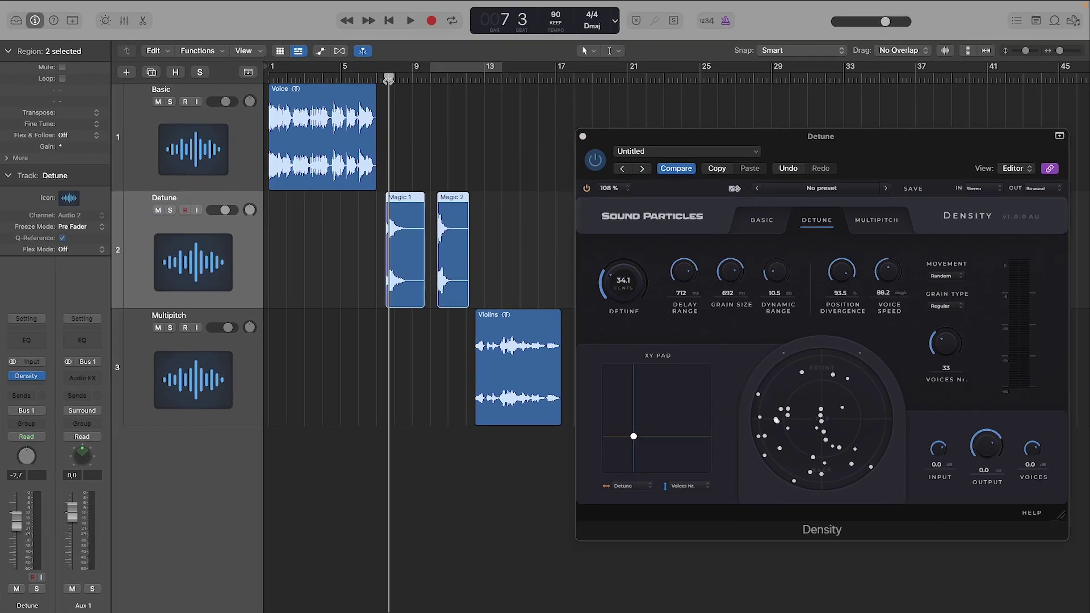
# Step: Deselect the Magic regions and play them from bar 7 with Density bypassed, stopping after Magic 2
pyautogui.moveTo(388, 79); pyautogui.dragTo(379, 76)
pyautogui.click(511, 246)
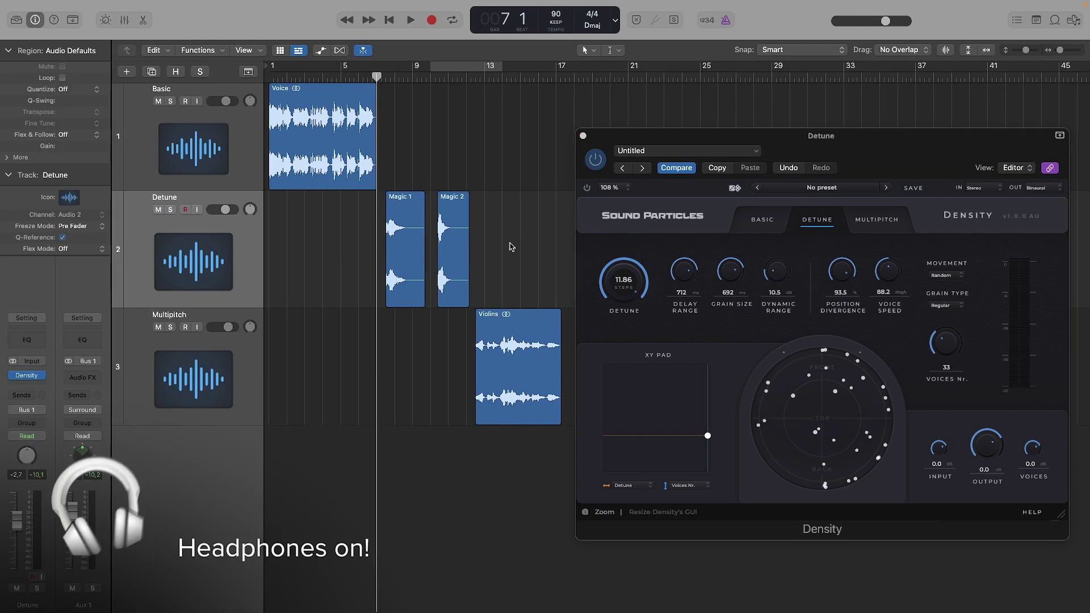
pyautogui.press('space')
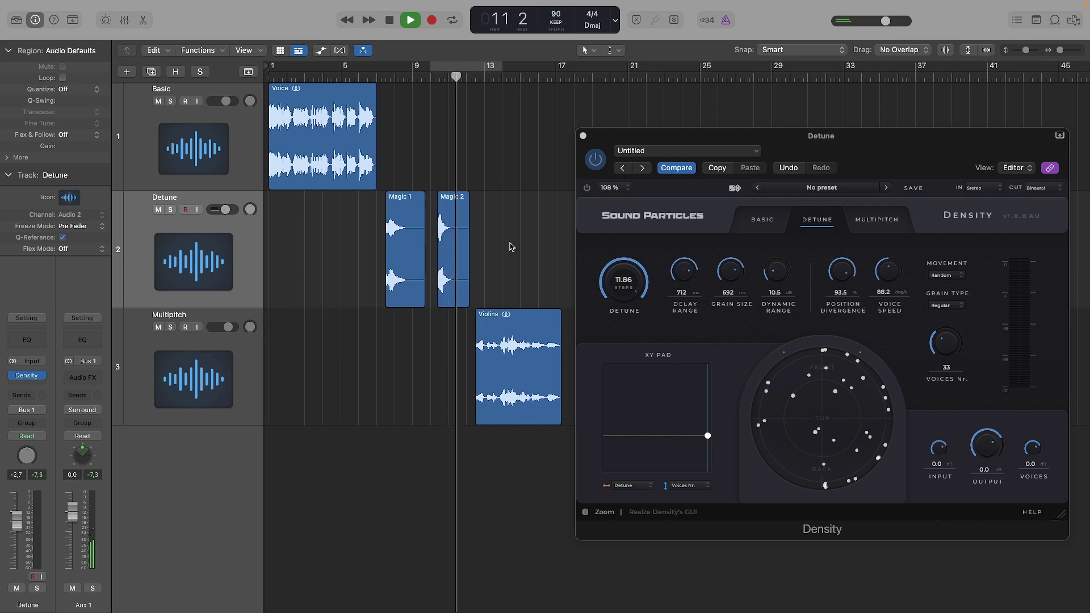
pyautogui.press('space')
# Step: Take Density out of bypass and play the Magic regions again from before Magic 1
pyautogui.click(589, 192)
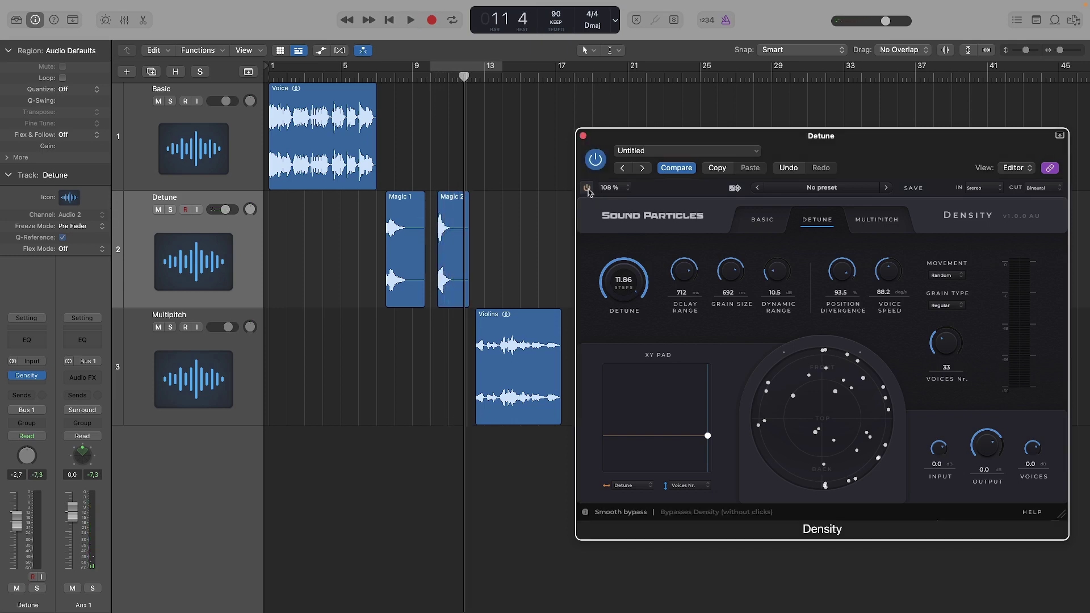
pyautogui.press(',')
pyautogui.press(',')
pyautogui.press(',')
pyautogui.press(',')
pyautogui.press(',')
pyautogui.press('space')
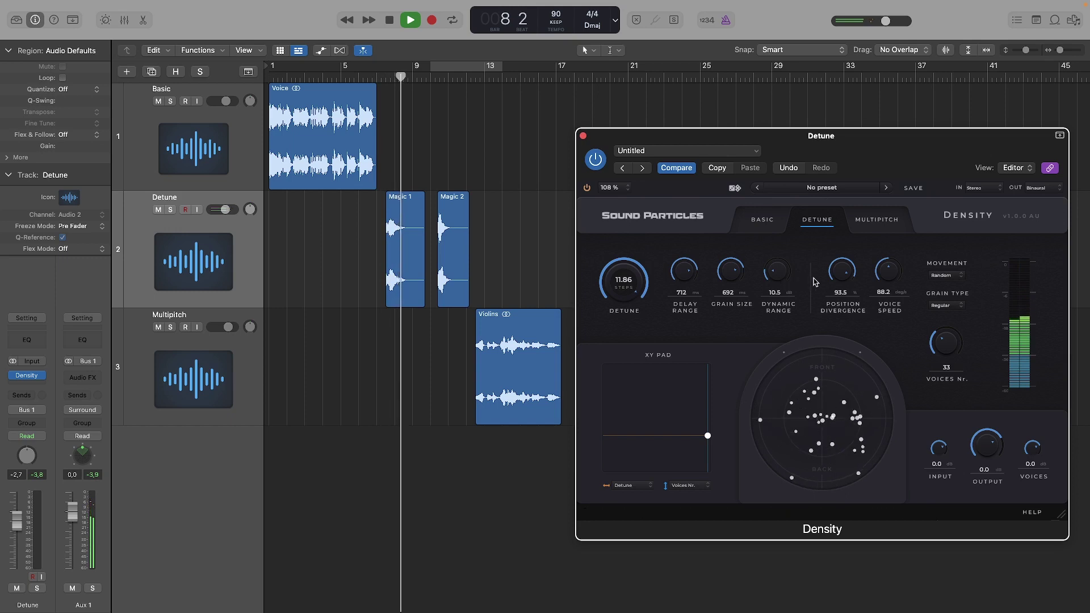
# Step: Raise the number of voices to 65 and the voice speed to 508.6 deg/s during playback, and stop it
pyautogui.moveTo(947, 348); pyautogui.dragTo(947, 341)
pyautogui.moveTo(888, 272); pyautogui.dragTo(895, 248)
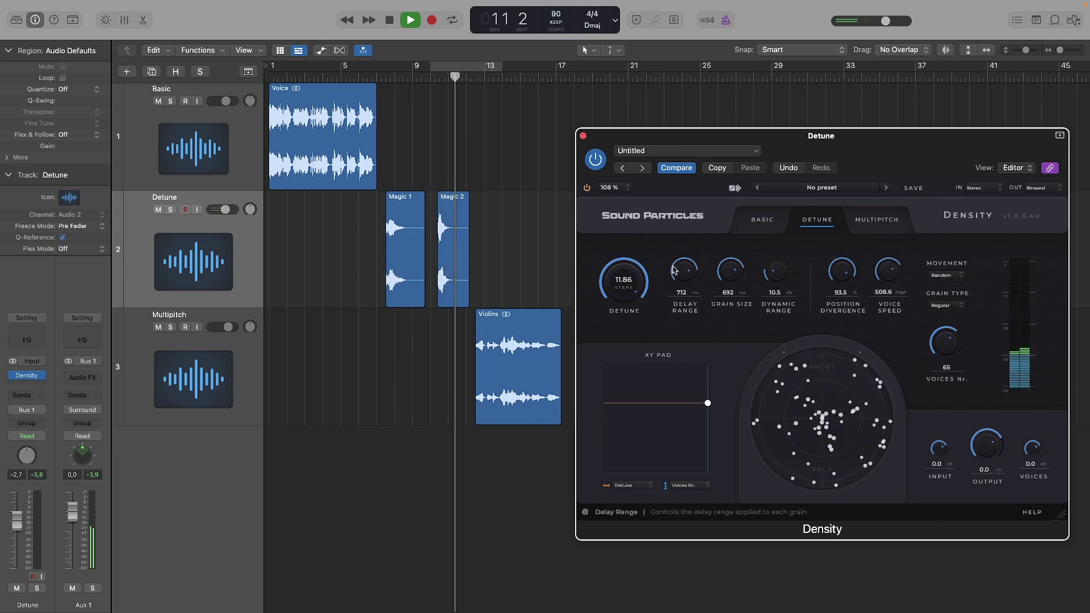
pyautogui.press('space')
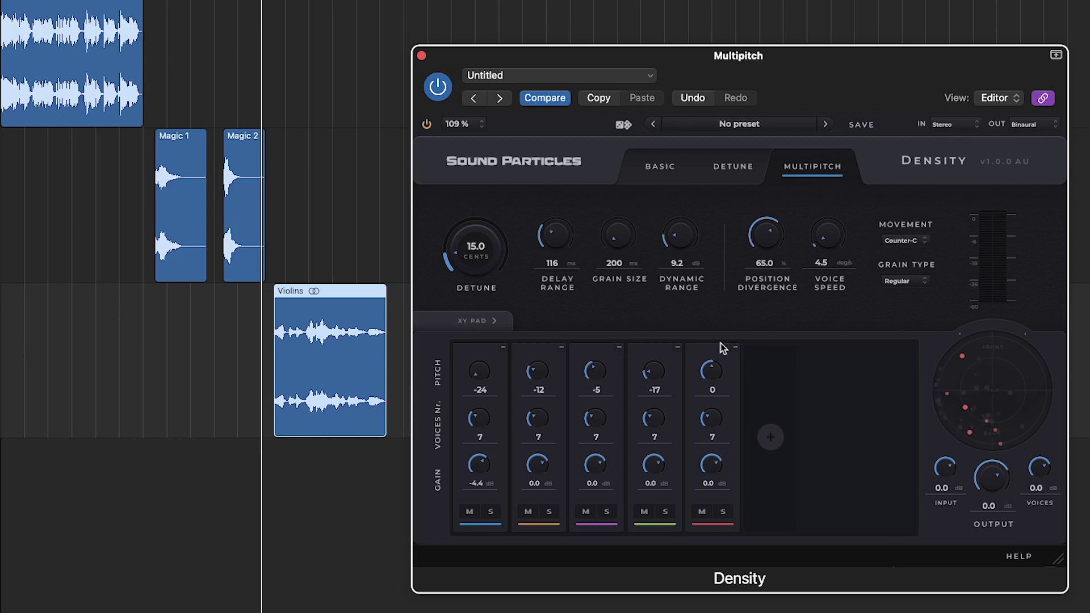
# Step: Try out the first Multipitch slot's pitch and voice count, and set its gain to 0.0 dB
pyautogui.moveTo(477, 375); pyautogui.dragTo(507, 350)
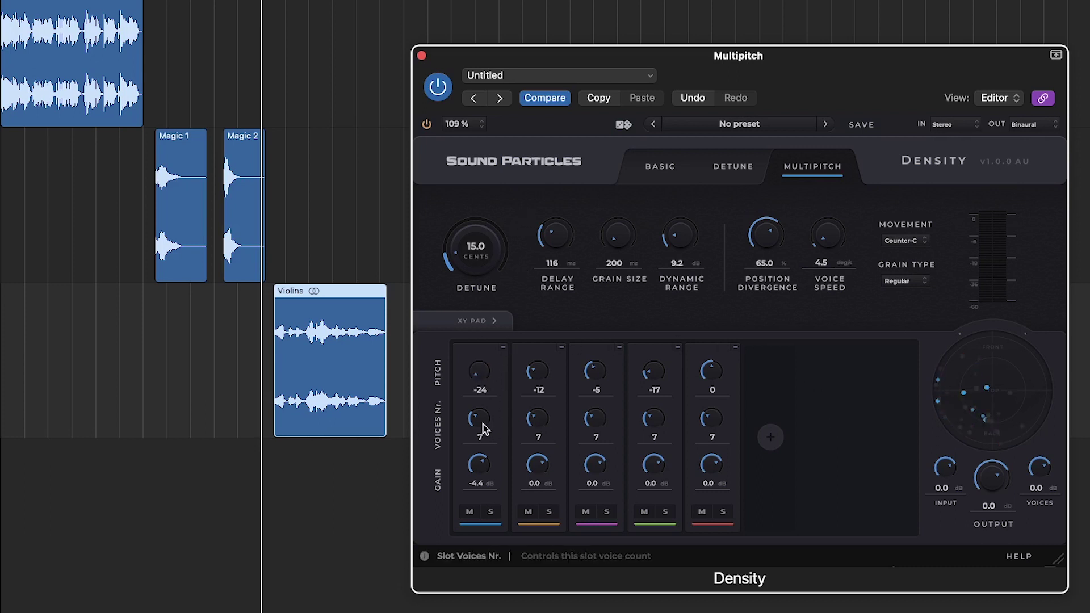
pyautogui.moveTo(480, 428)
pyautogui.mouseDown()
pyautogui.moveTo(511, 316)
pyautogui.moveTo(486, 433)
pyautogui.mouseUp()
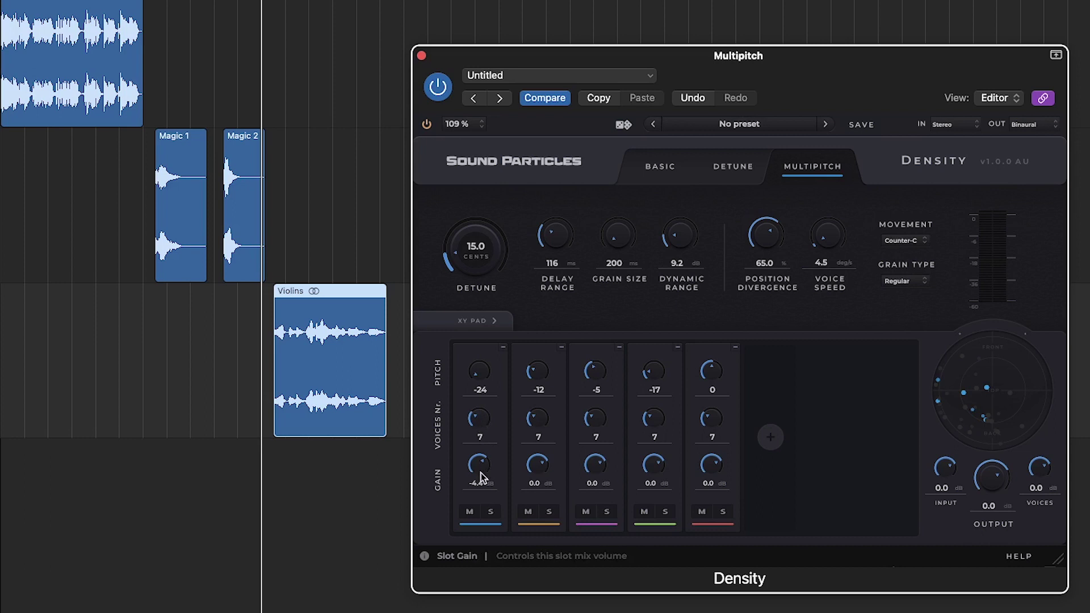
pyautogui.moveTo(483, 467)
pyautogui.mouseDown()
pyautogui.moveTo(479, 513)
pyautogui.moveTo(482, 474)
pyautogui.mouseUp()
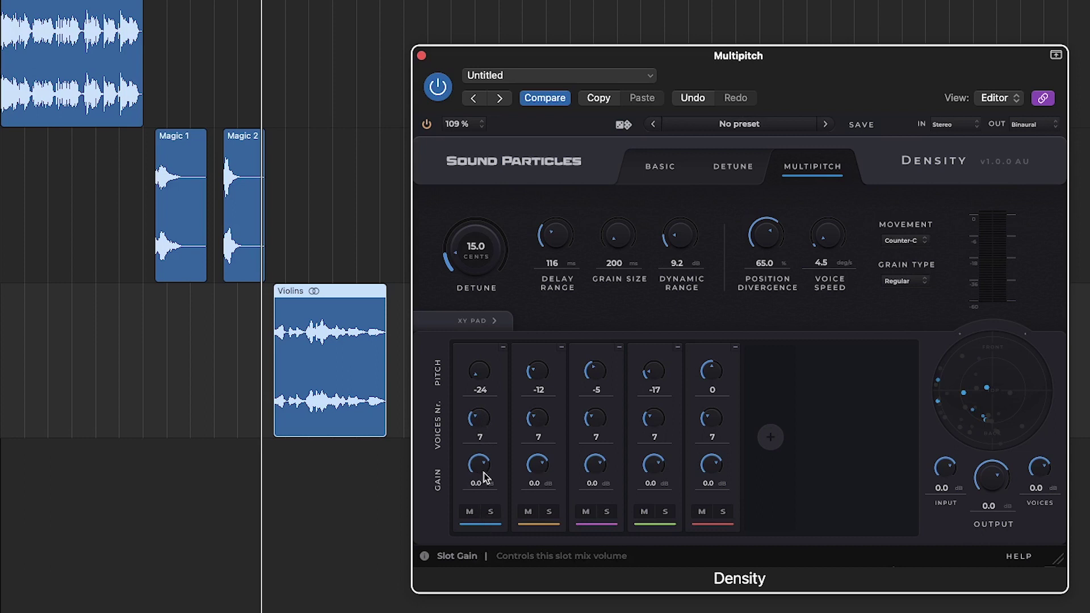
# Step: Add a sixth note slot in Multipitch mode and remove it again
pyautogui.click(770, 438)
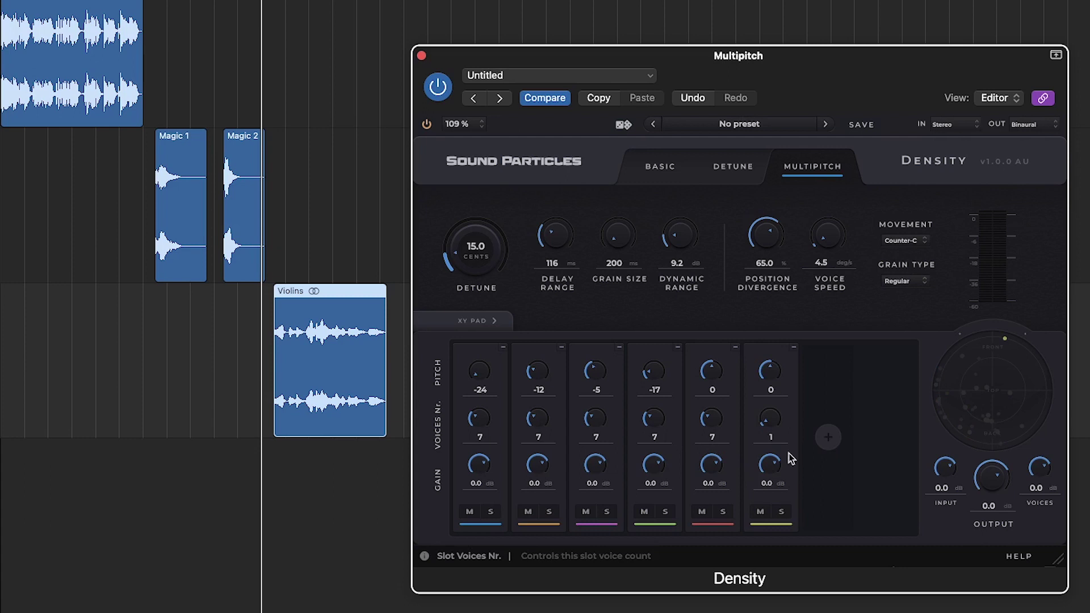
pyautogui.click(794, 349)
# Step: Try muting and soloing the fifth note slot, leaving both mute and solo off
pyautogui.click(715, 513)
pyautogui.click(717, 513)
pyautogui.click(702, 512)
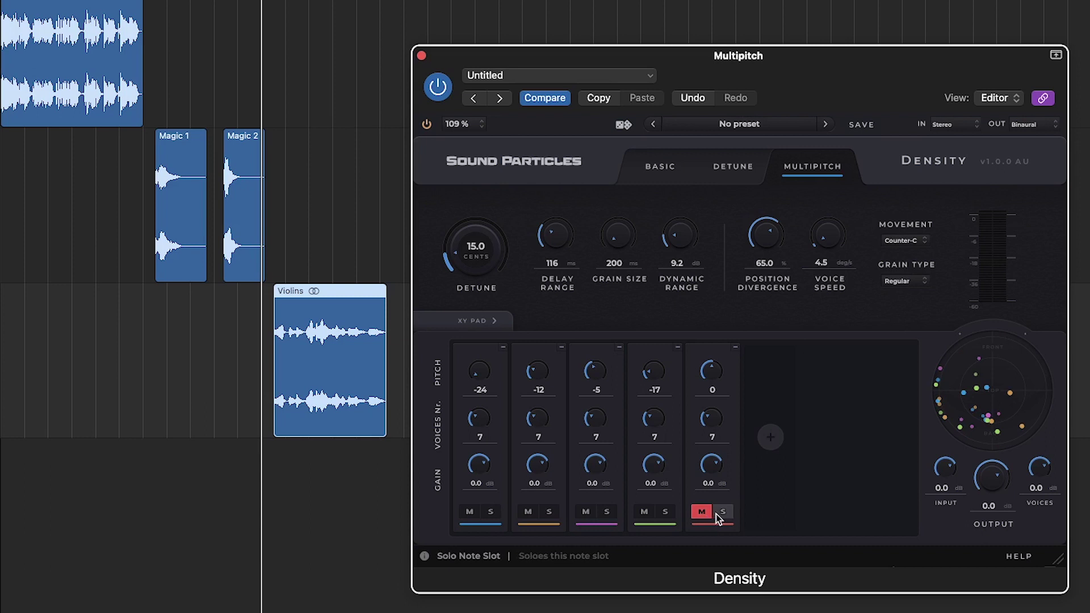
pyautogui.click(723, 513)
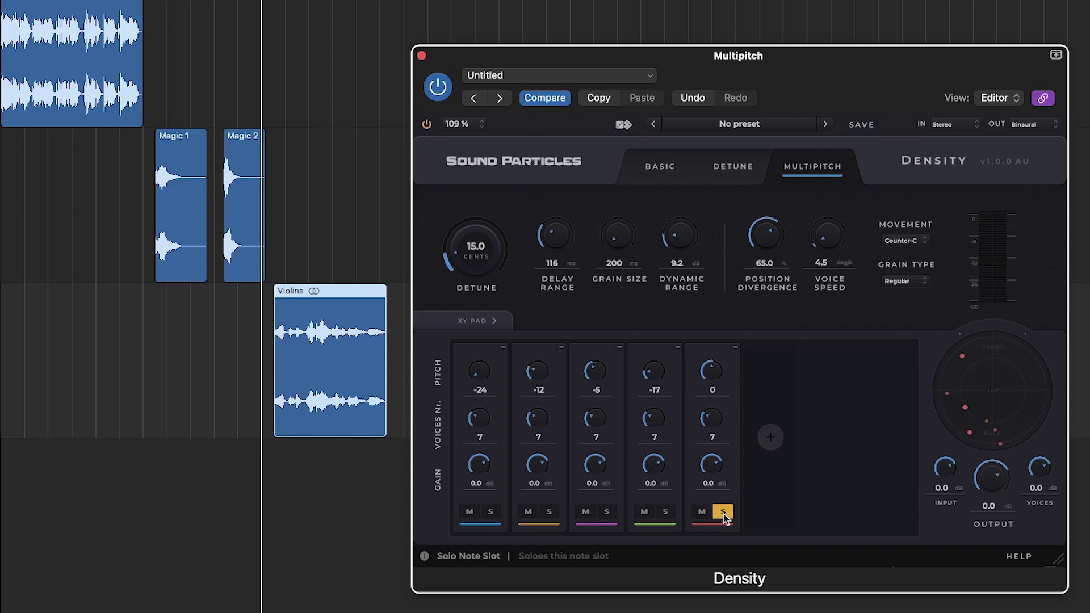
pyautogui.click(723, 513)
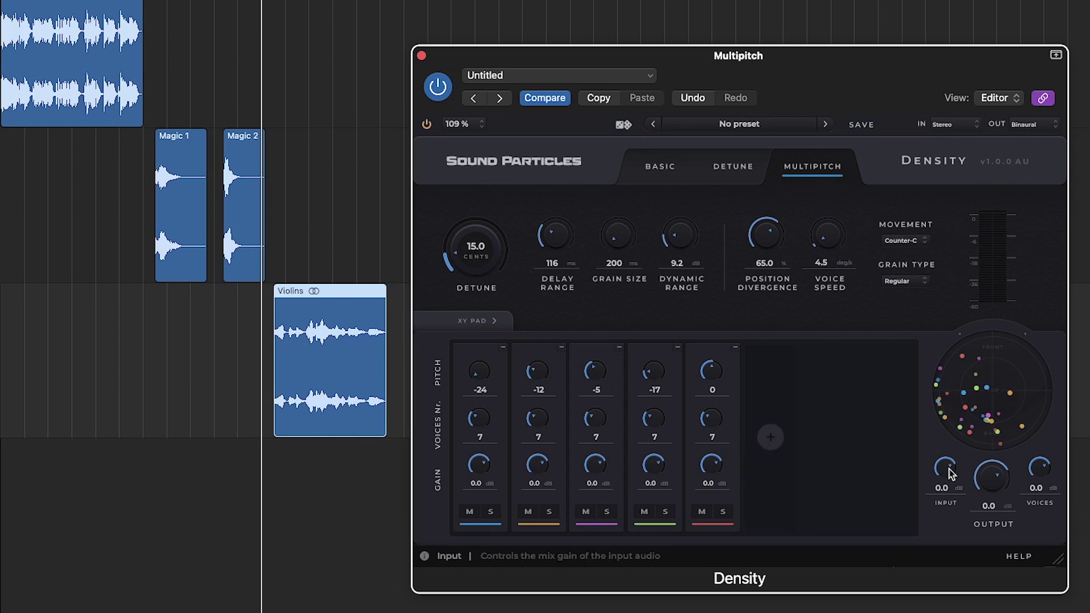
# Step: Set the input gain to -12.3 dB and the voices gain to 1.2 dB, and try lowering the output gain
pyautogui.moveTo(945, 476); pyautogui.dragTo(942, 487)
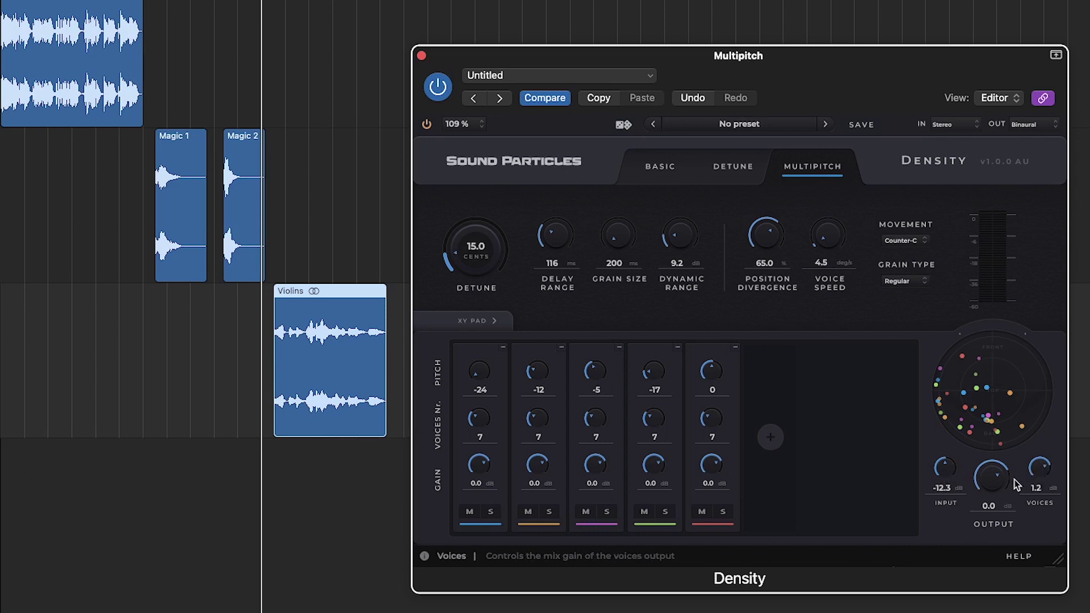
pyautogui.moveTo(995, 487)
pyautogui.mouseDown()
pyautogui.moveTo(982, 526)
pyautogui.moveTo(988, 502)
pyautogui.mouseUp()
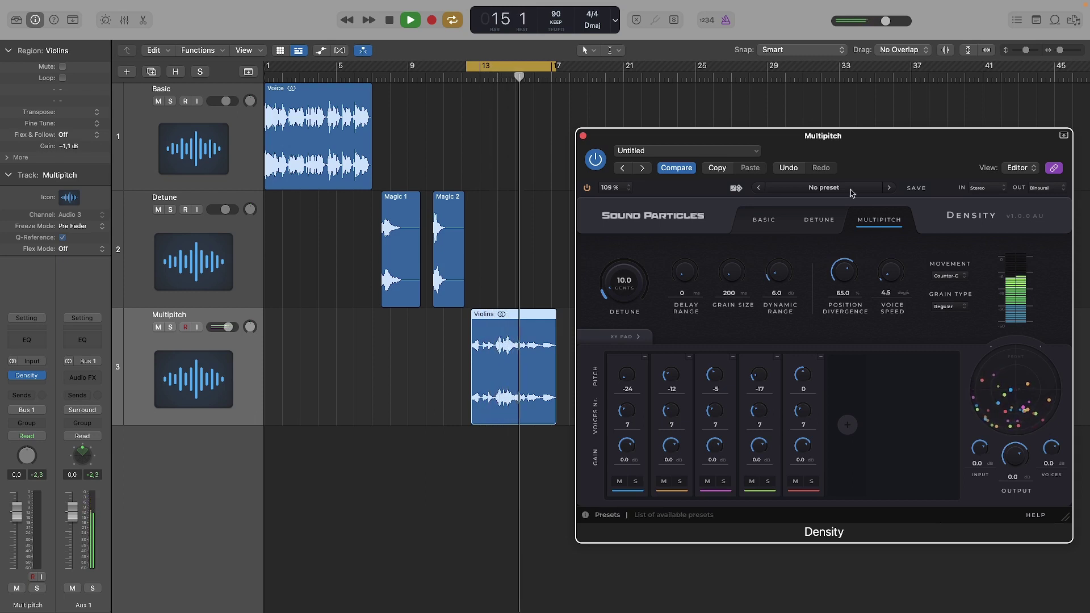
# Step: Raise the Multipitch detune to 28.0 cents during playback and load the Grains of Phivez preset
pyautogui.moveTo(626, 285); pyautogui.dragTo(631, 275)
pyautogui.click(839, 187)
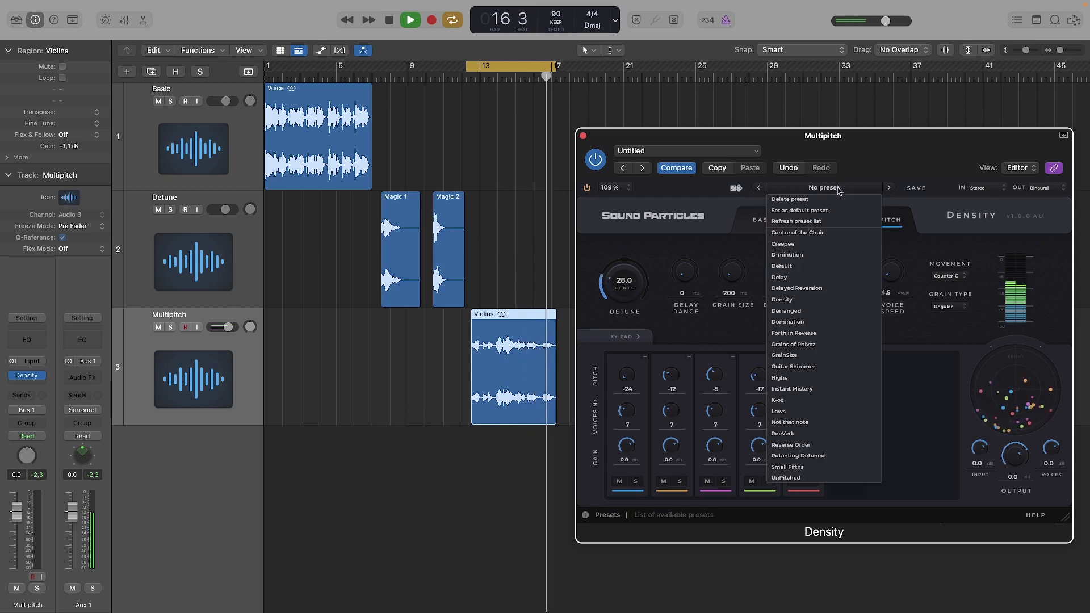
pyautogui.click(812, 345)
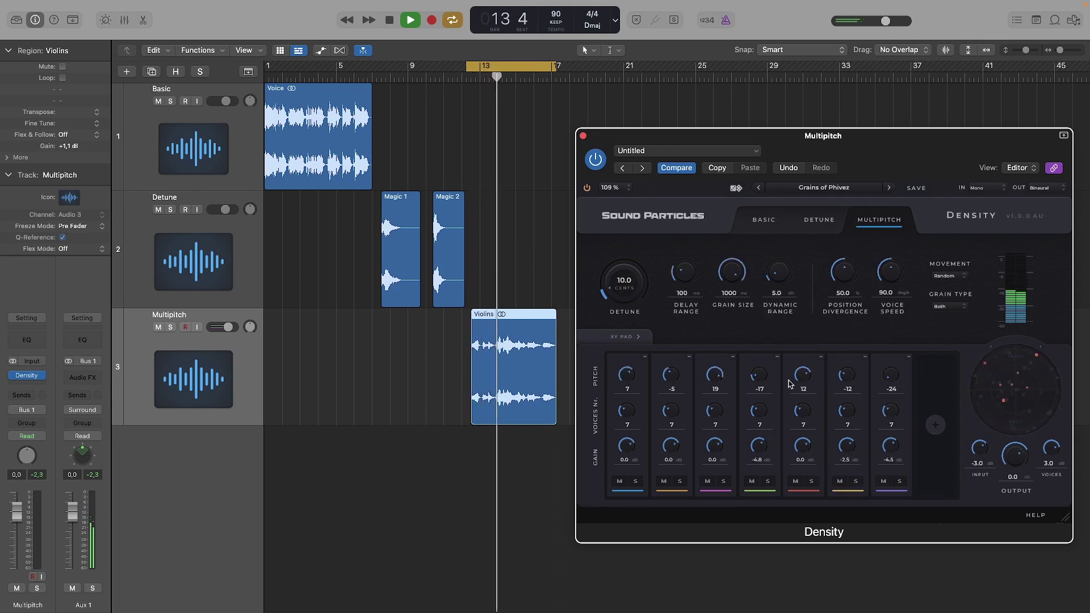
# Step: Lower the detune to 1.3 cents and toggle Density's smooth bypass on the violins track
pyautogui.moveTo(627, 307)
pyautogui.mouseDown()
pyautogui.moveTo(635, 264)
pyautogui.moveTo(624, 305)
pyautogui.mouseUp()
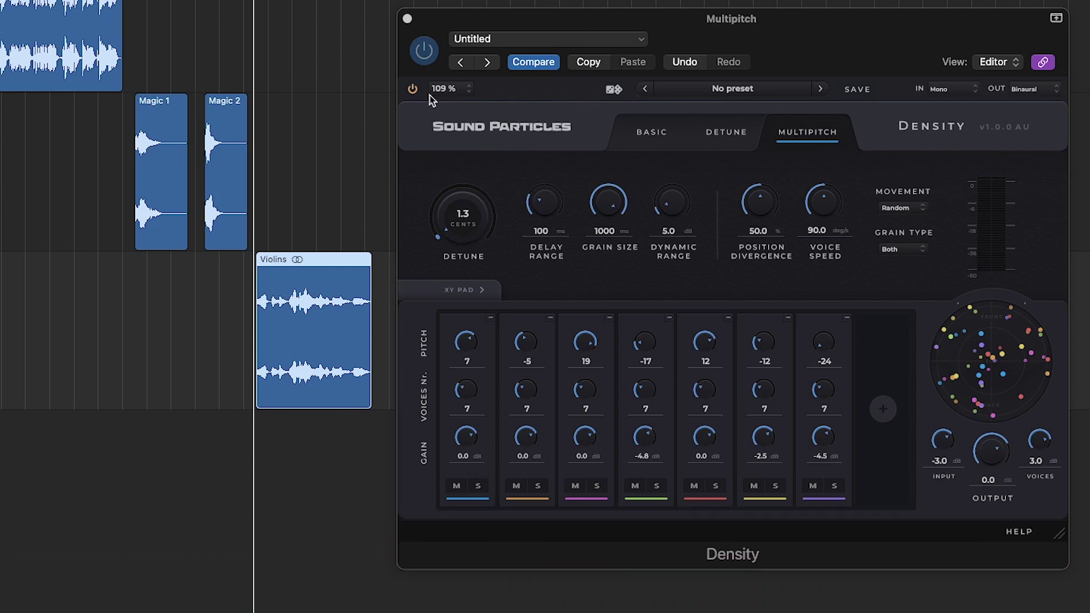
pyautogui.click(412, 97)
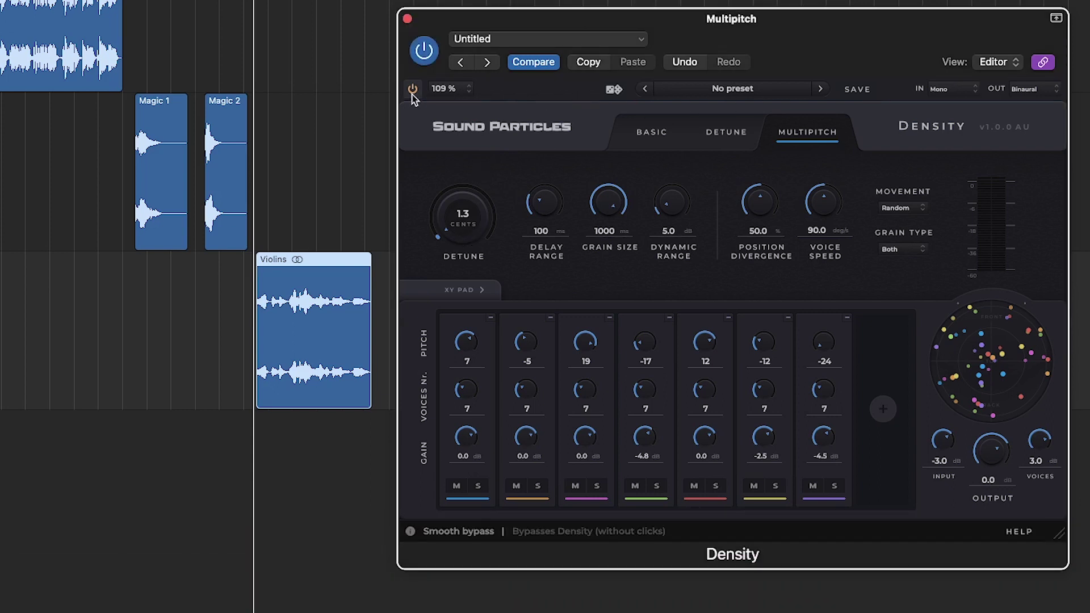
# Step: Set the plug-in's interface zoom to 100 % and choose the Density preset
pyautogui.click(434, 95)
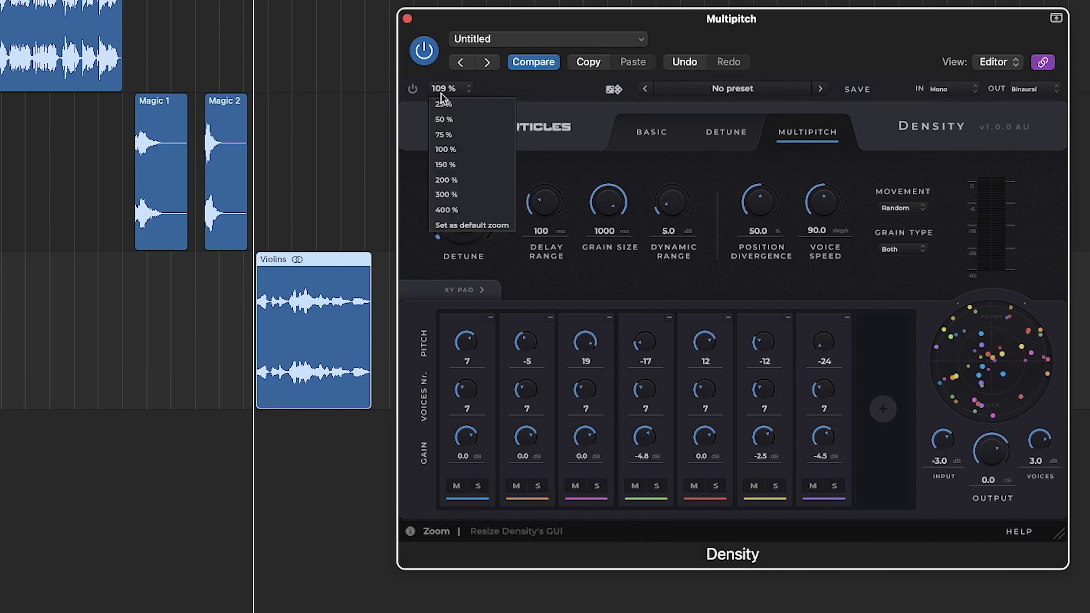
pyautogui.click(448, 149)
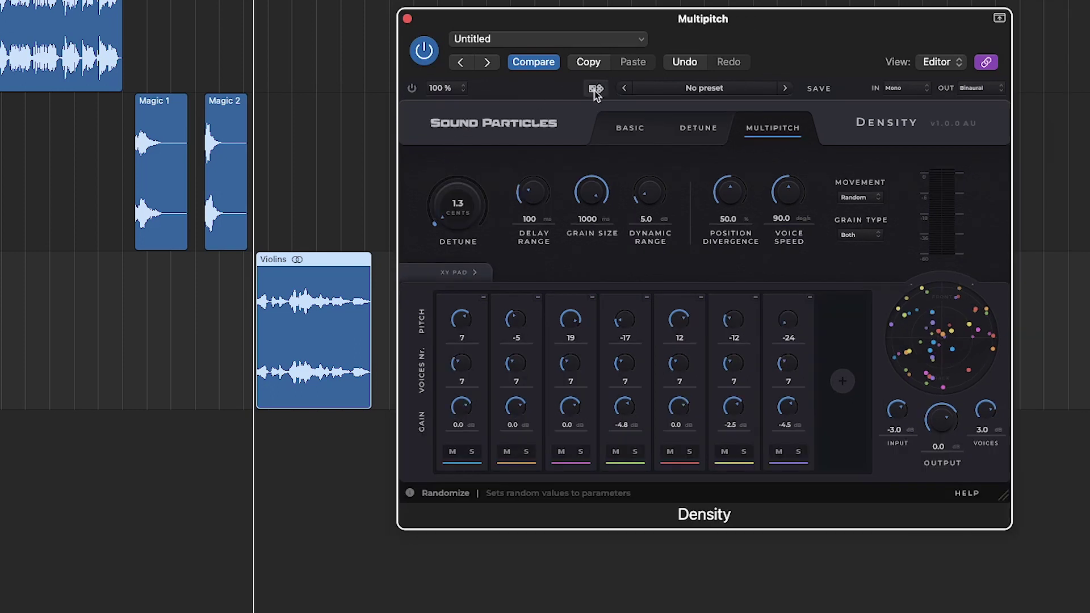
pyautogui.click(701, 90)
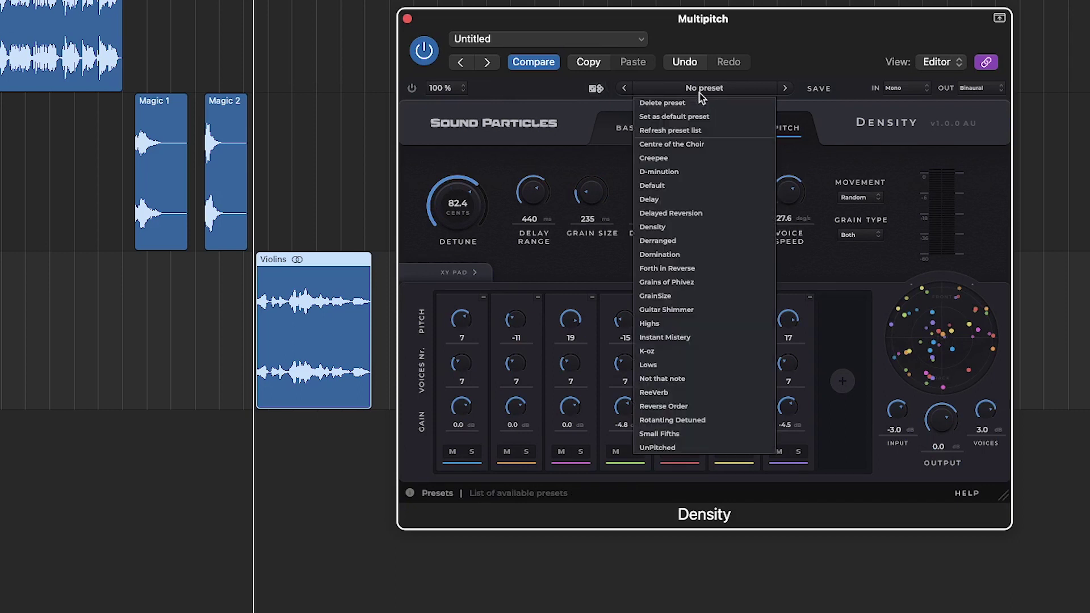
pyautogui.click(698, 227)
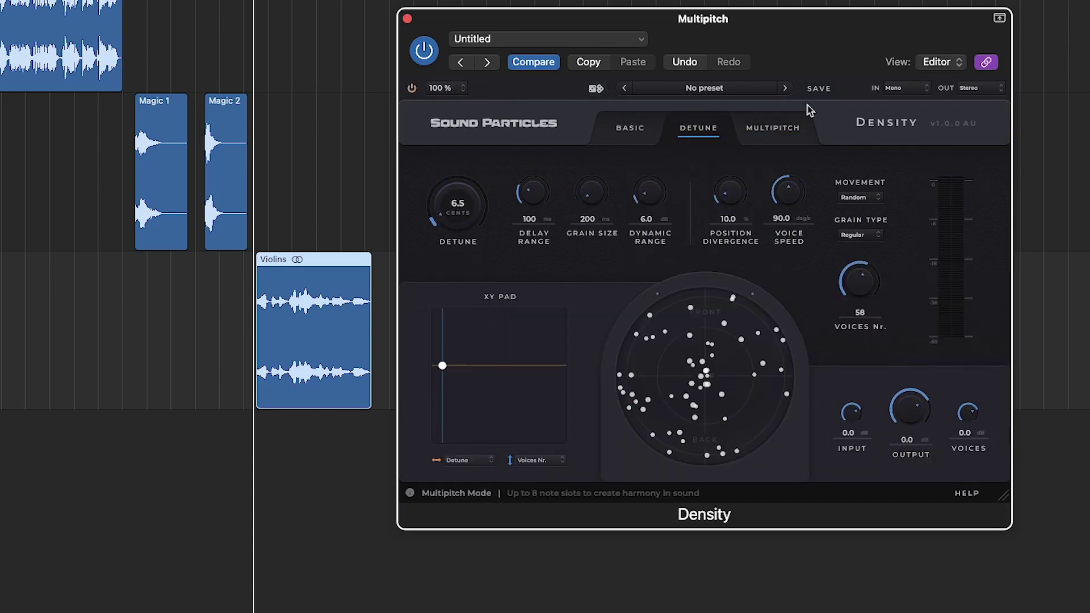
# Step: Look through the available input and output channel formats, keeping Mono and Stereo, and open the plug-in's help links
pyautogui.click(916, 89)
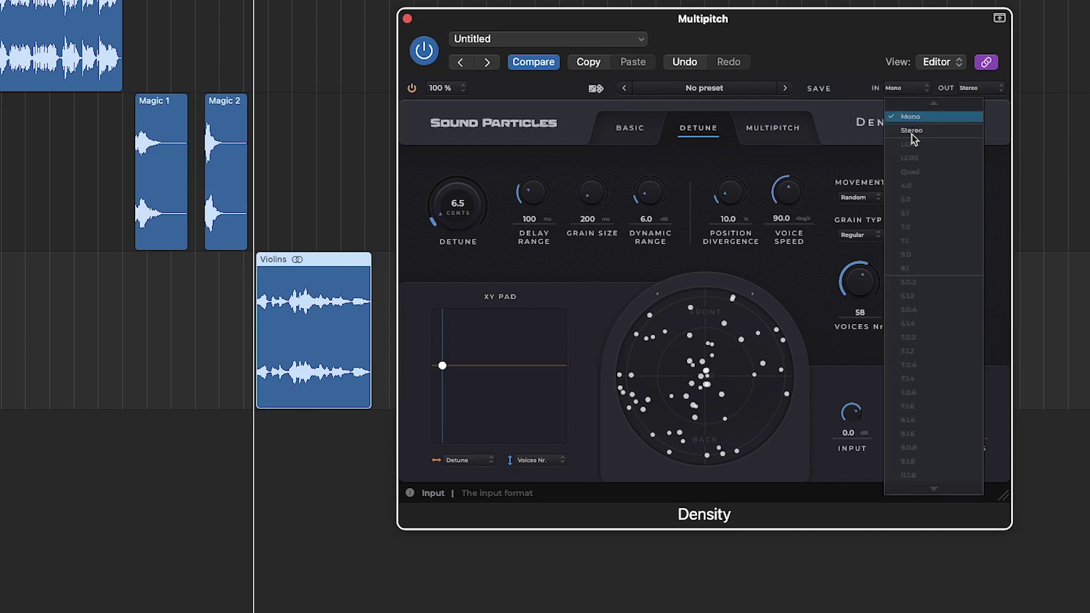
pyautogui.click(912, 90)
pyautogui.click(968, 91)
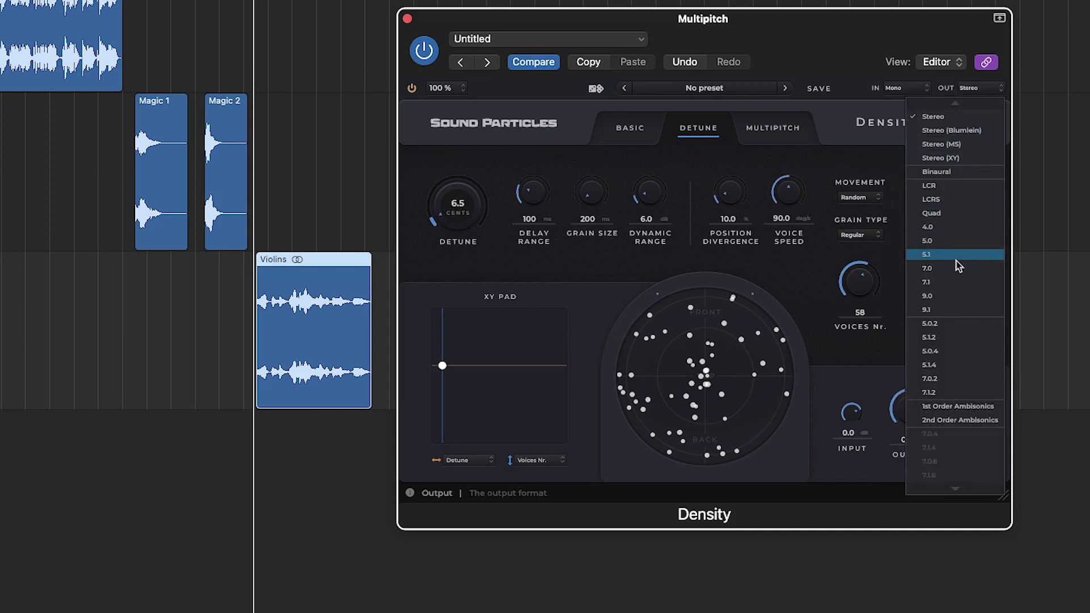
pyautogui.click(854, 89)
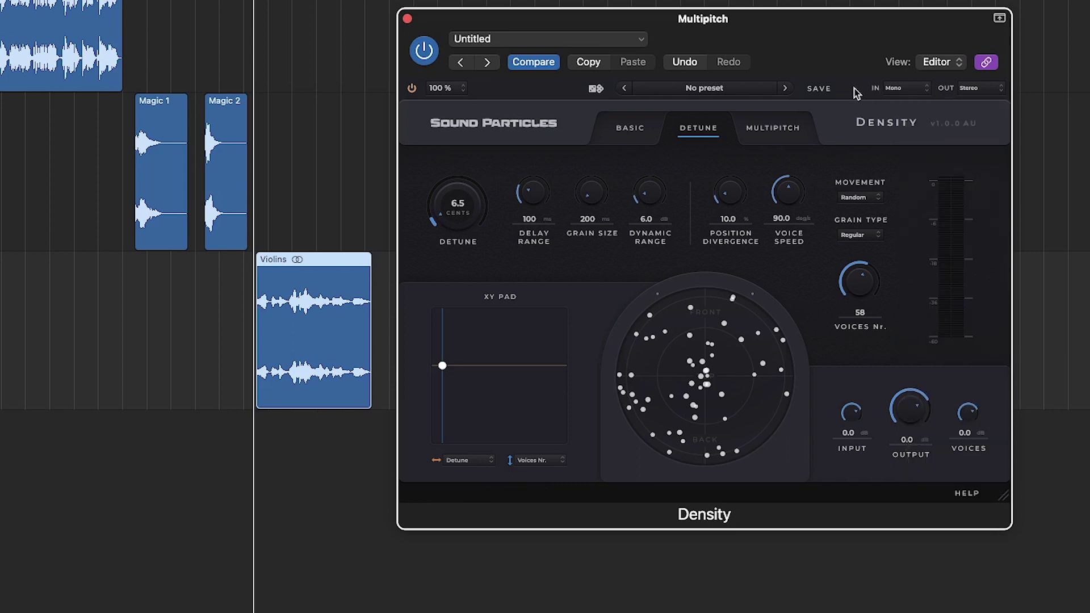
pyautogui.click(967, 493)
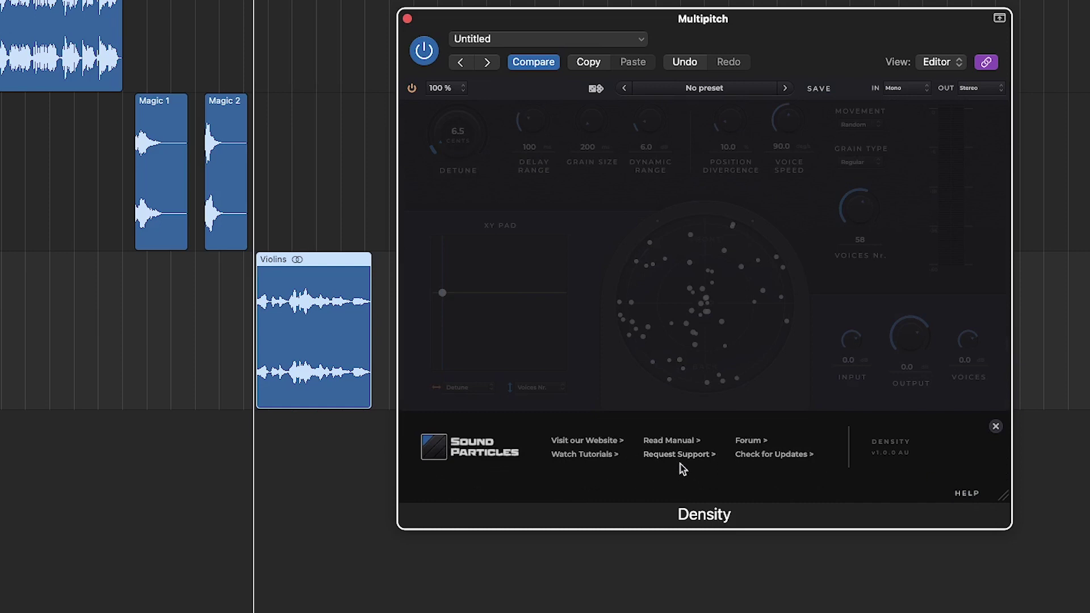